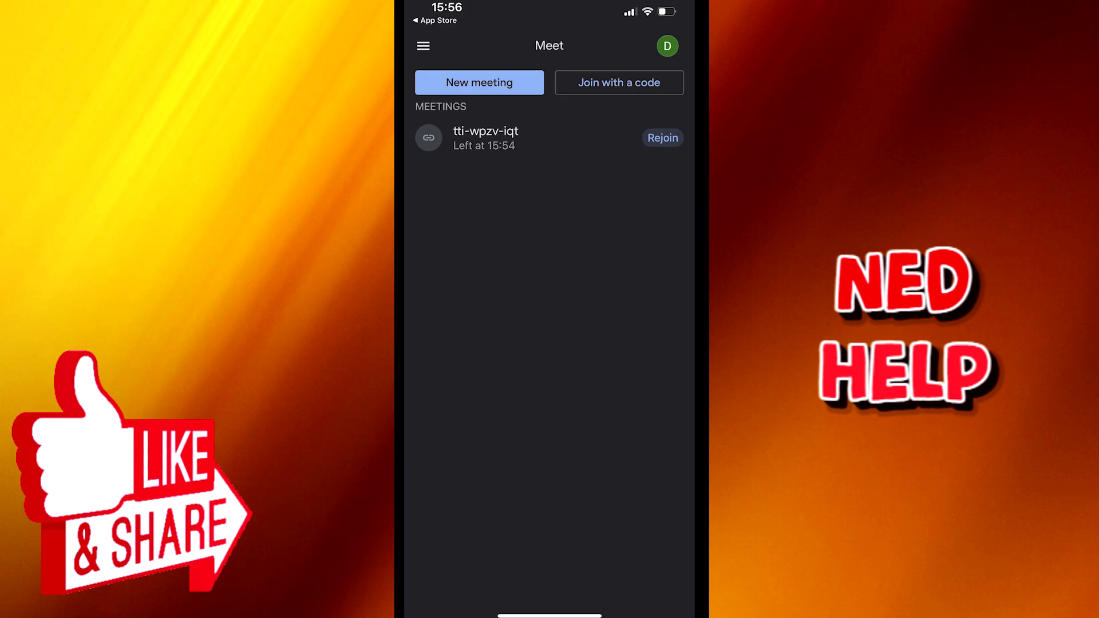
# Step: Open Google Account management from the letter avatar on the Meet home screen
pyautogui.click(667, 45)
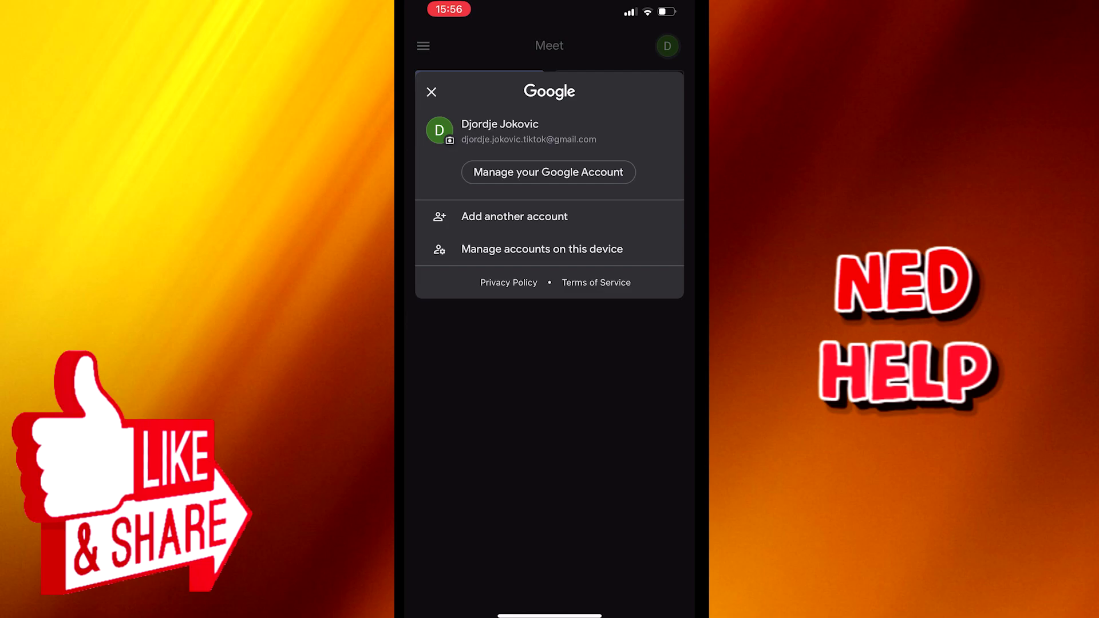
pyautogui.click(549, 172)
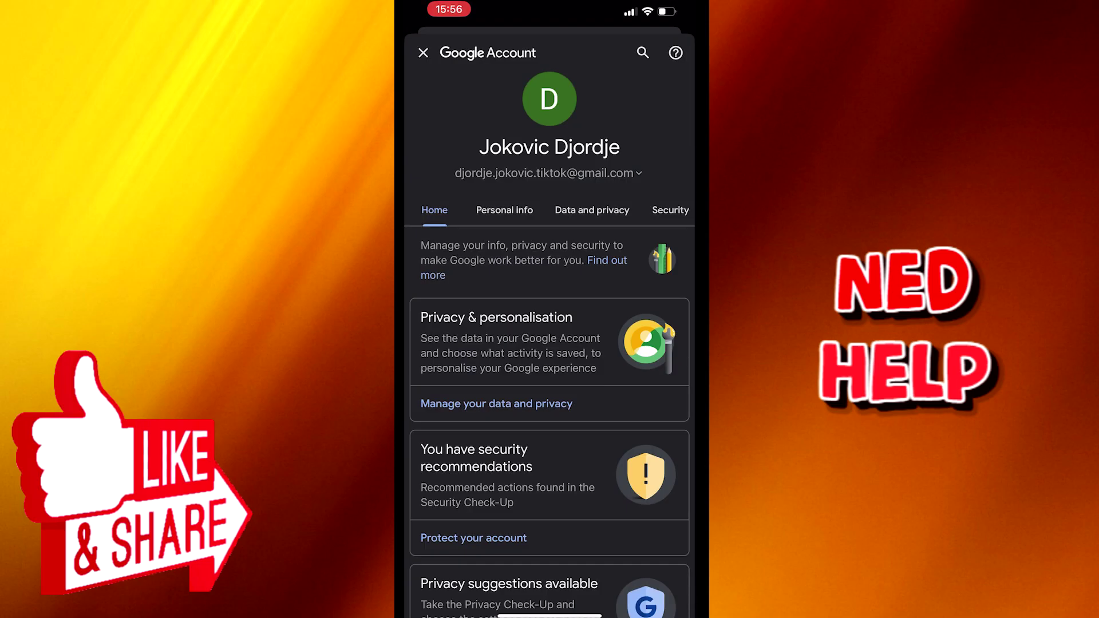
# Step: Add a new profile picture from the device's existing photos, selecting the coffee-cup sign
pyautogui.click(548, 99)
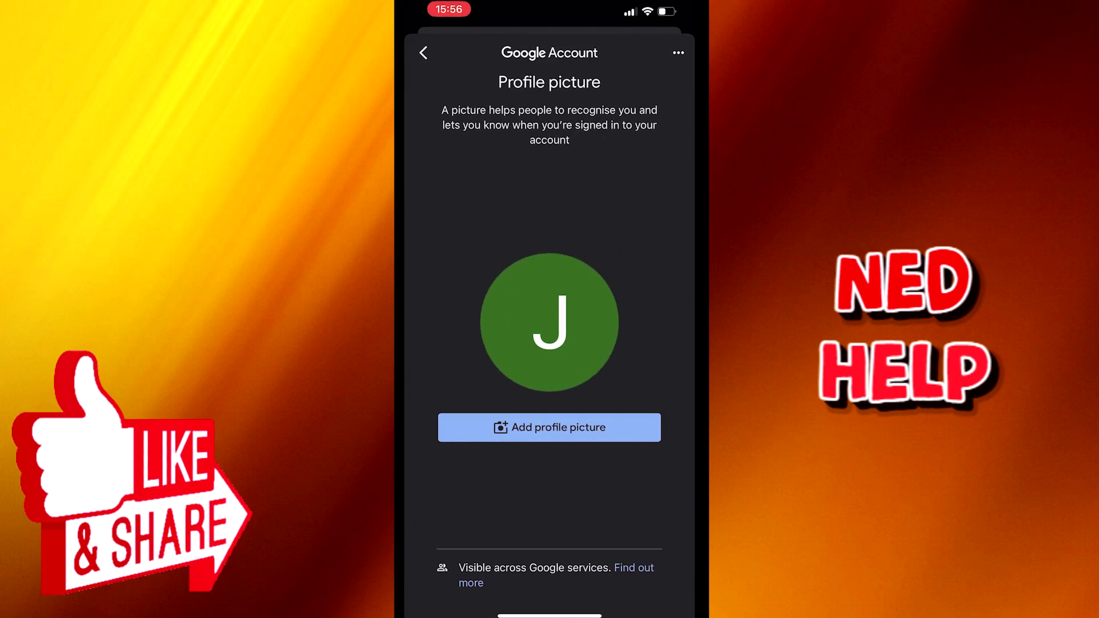
pyautogui.click(548, 427)
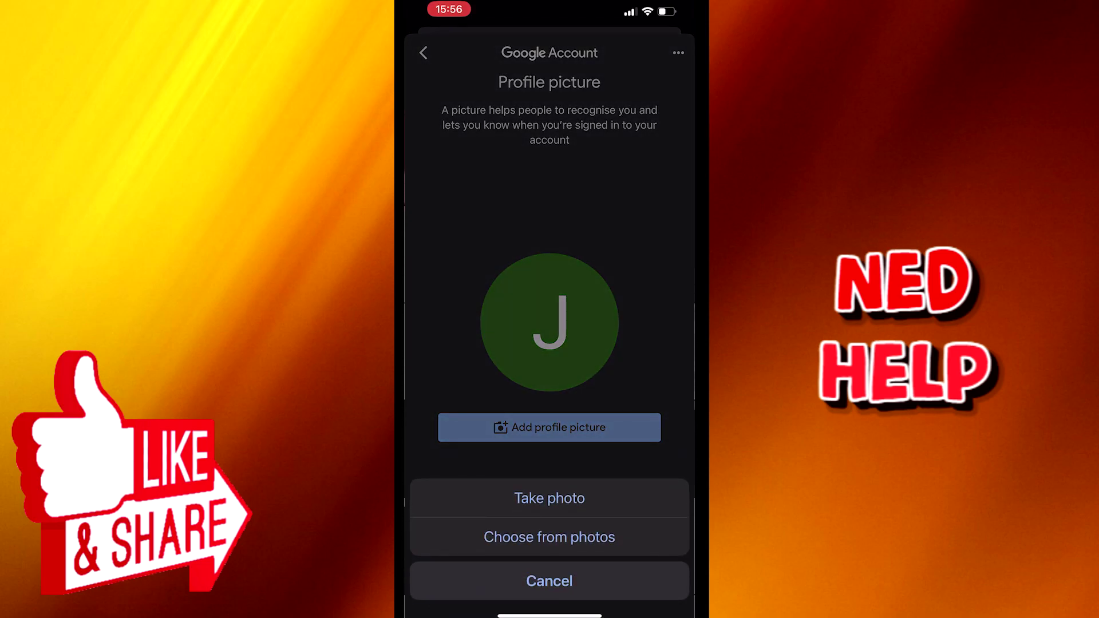
pyautogui.click(549, 537)
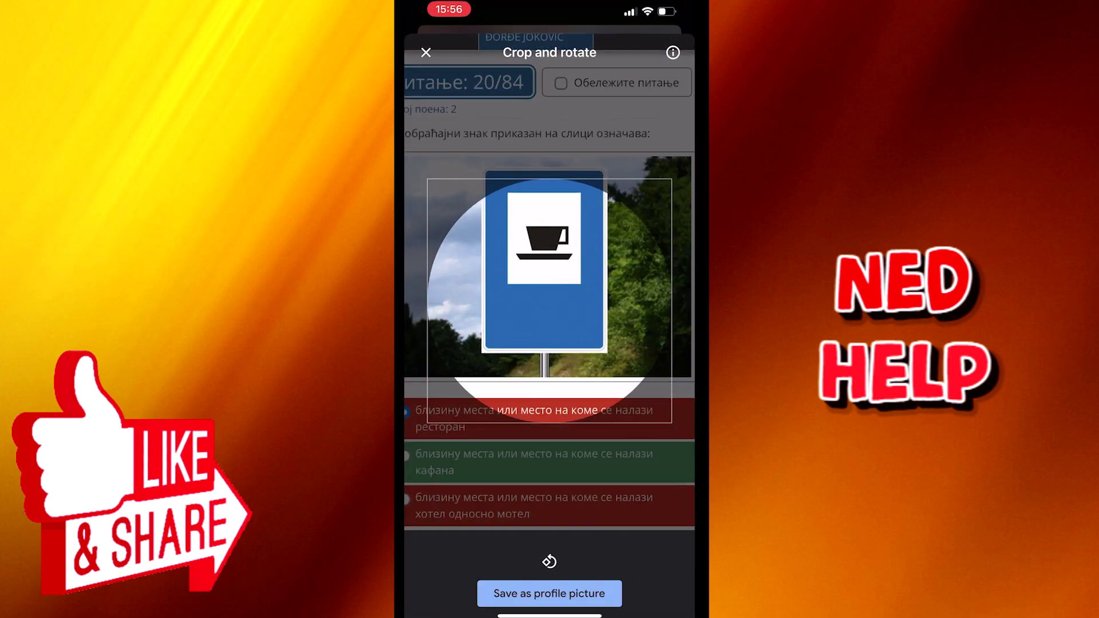
pyautogui.scroll(5, 549, 301)
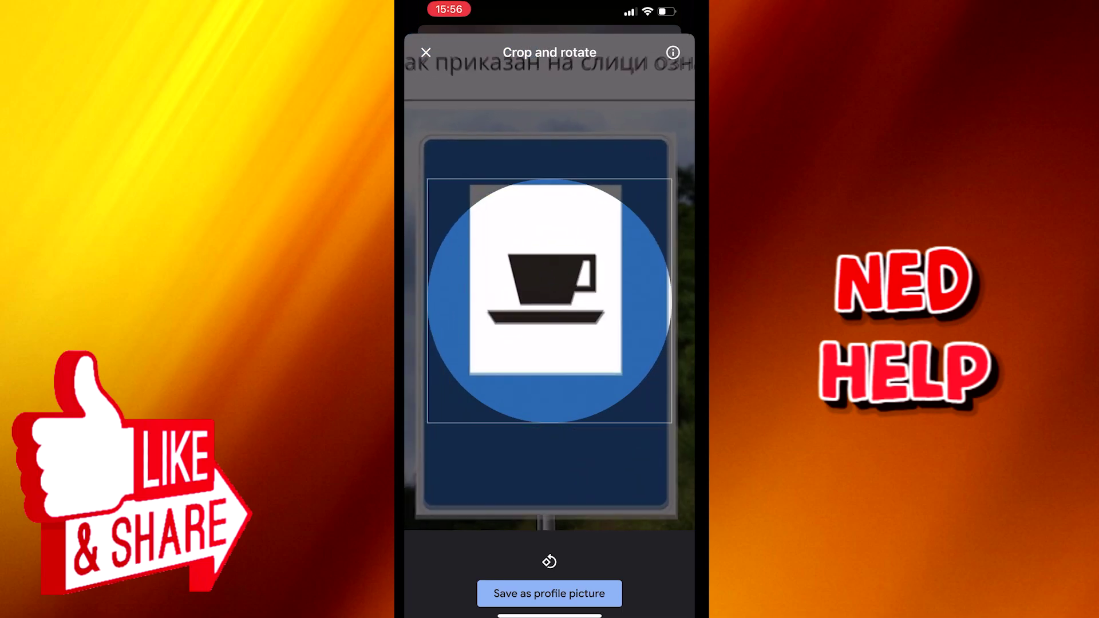
pyautogui.scroll(4, 548, 300)
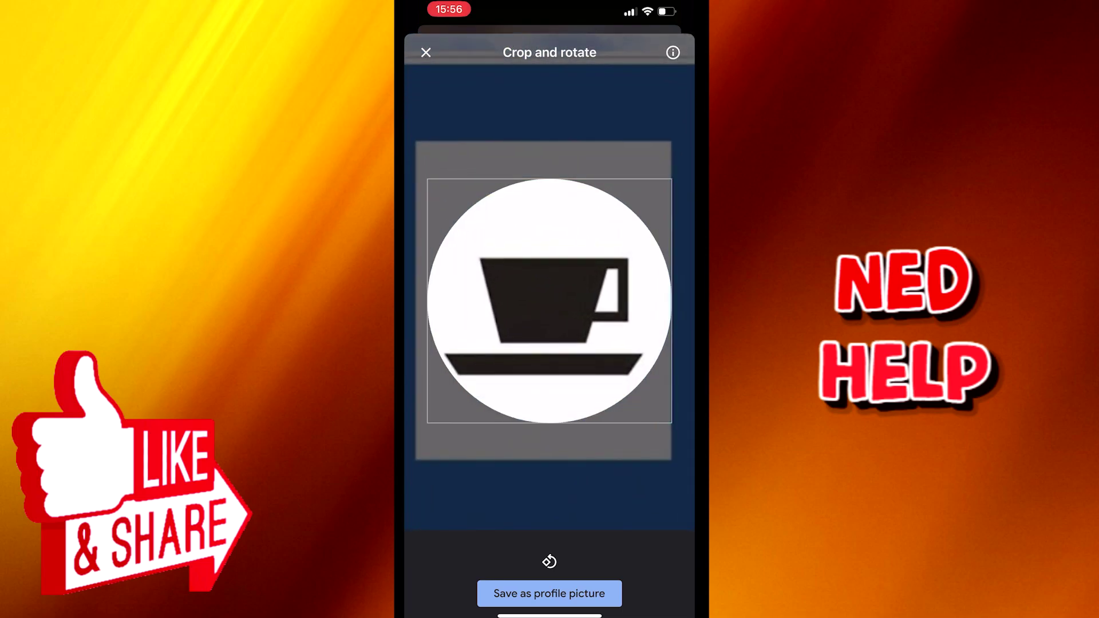
# Step: Center the coffee-cup symbol in the crop circle and save it as the profile picture
pyautogui.moveTo(541, 301); pyautogui.dragTo(550, 302)
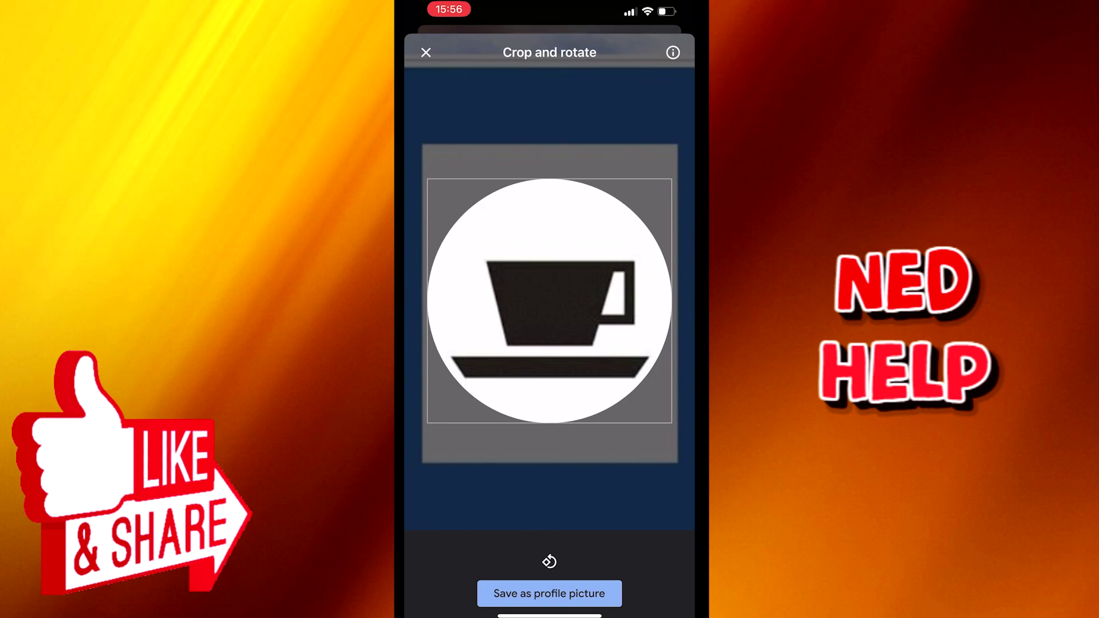
pyautogui.click(550, 594)
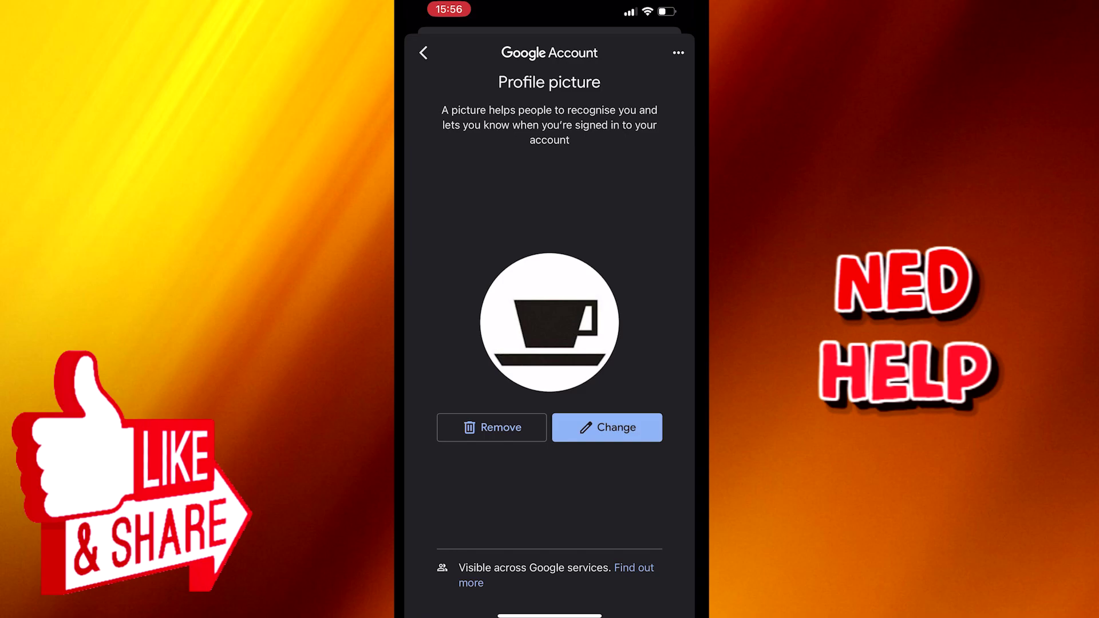